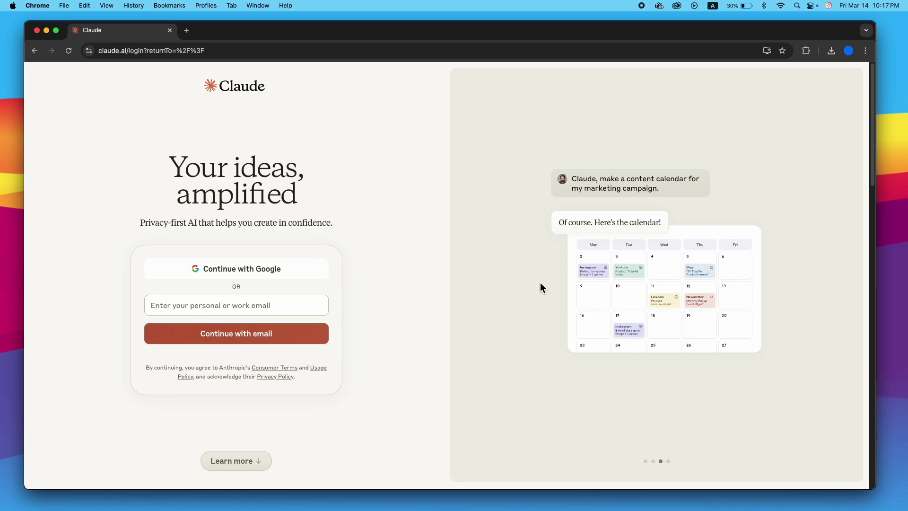
Open Chrome's install prompt for the Claude site, then cancel it
click(767, 50)
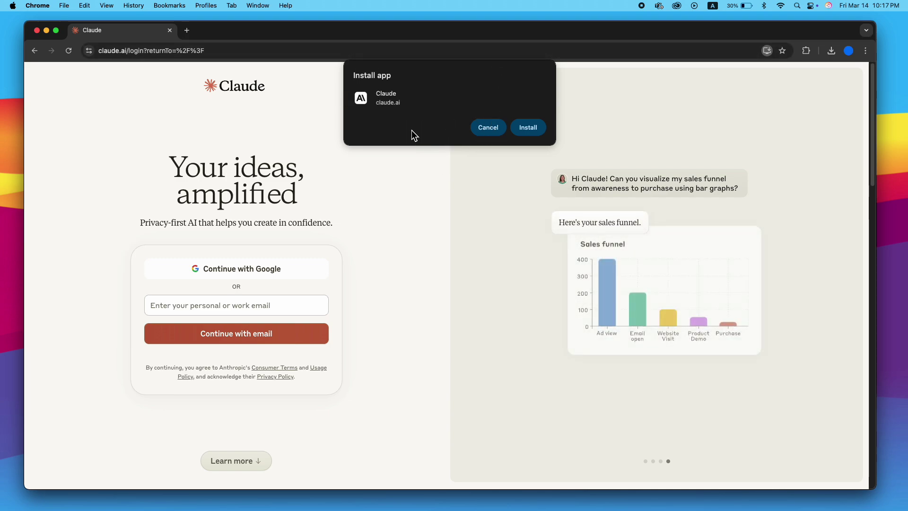
click(488, 127)
Install Claude from Chrome's menu with 'Install Claude...' and close the Chrome Apps folder
click(866, 51)
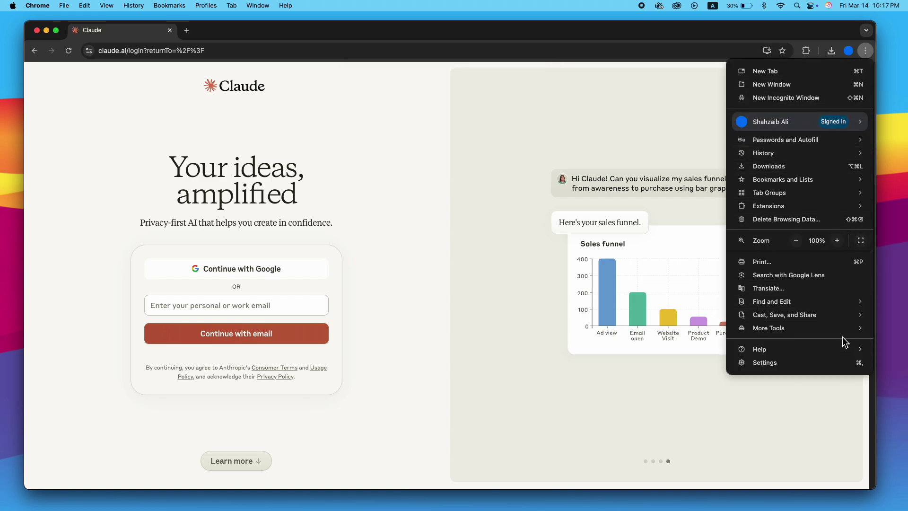
mouse_move(784, 315)
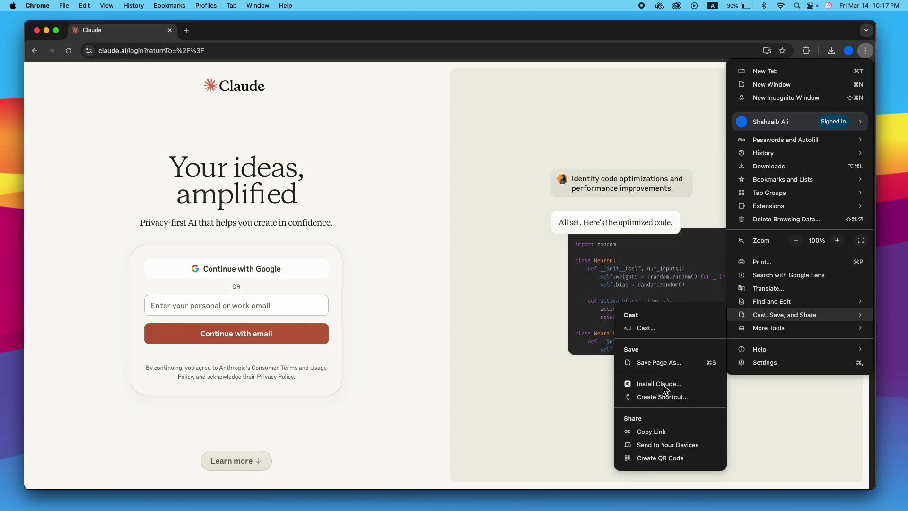
click(678, 385)
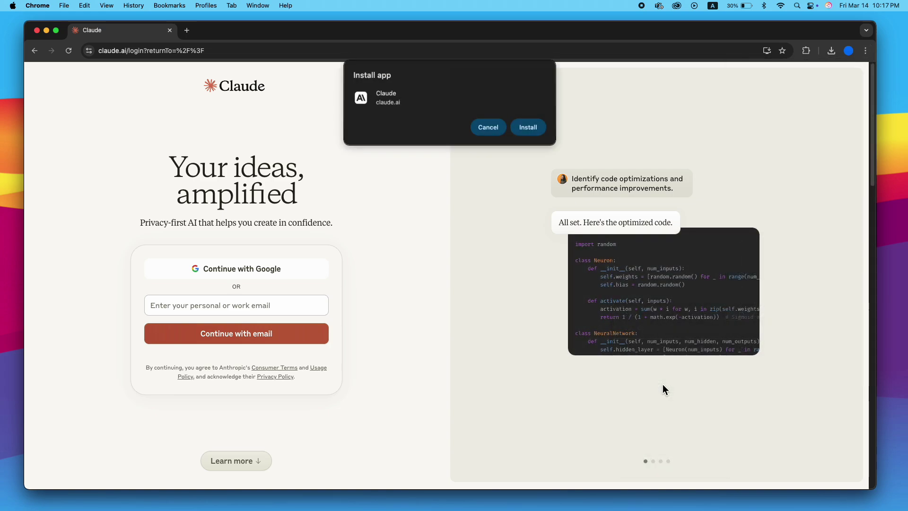
click(528, 127)
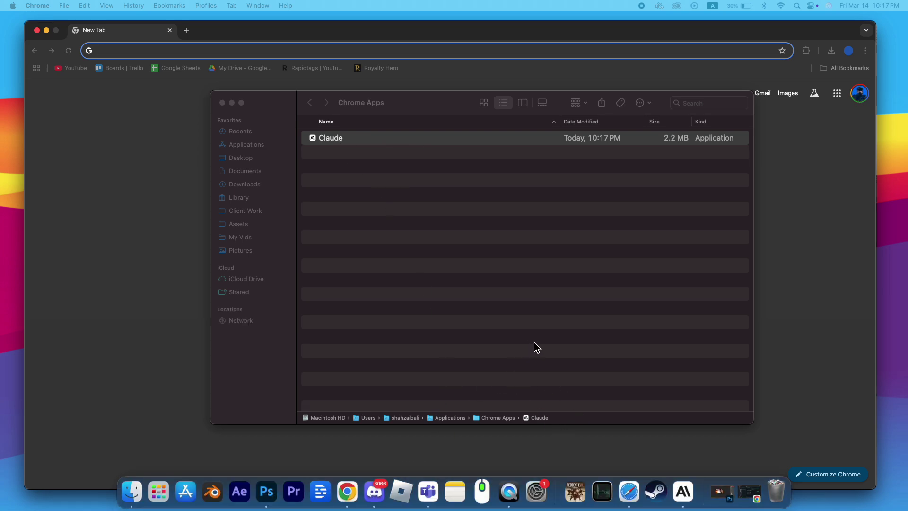
click(221, 103)
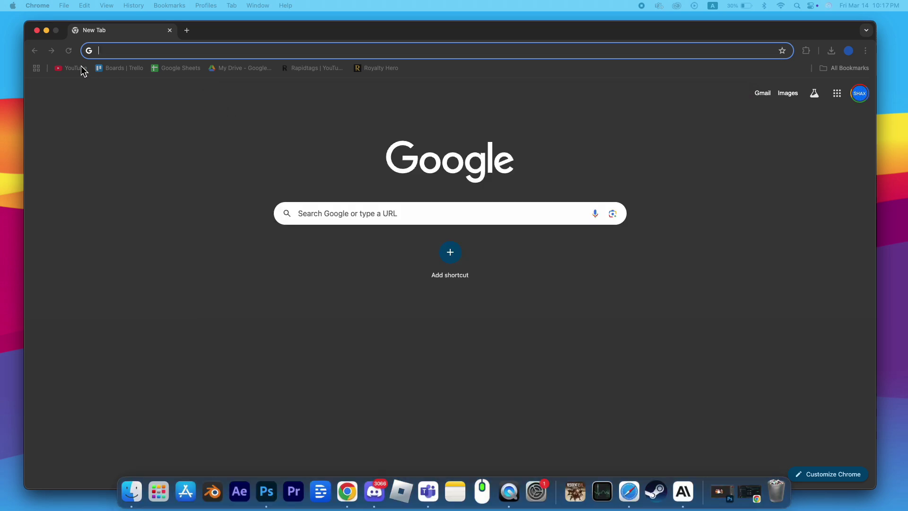
Close the Chrome window, leaving the Claude app window on its sign-in page
click(37, 31)
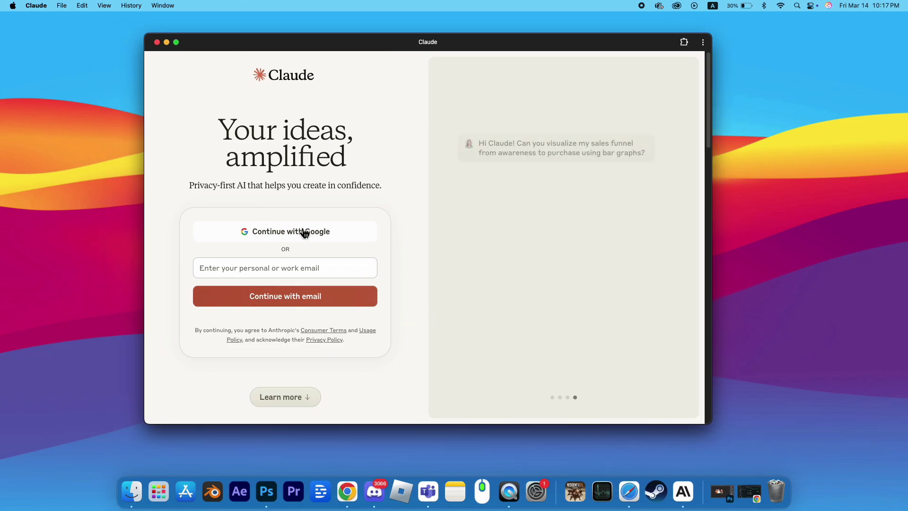
Set the Claude Dock icon to Keep in Dock from its right-click options
right_click(682, 491)
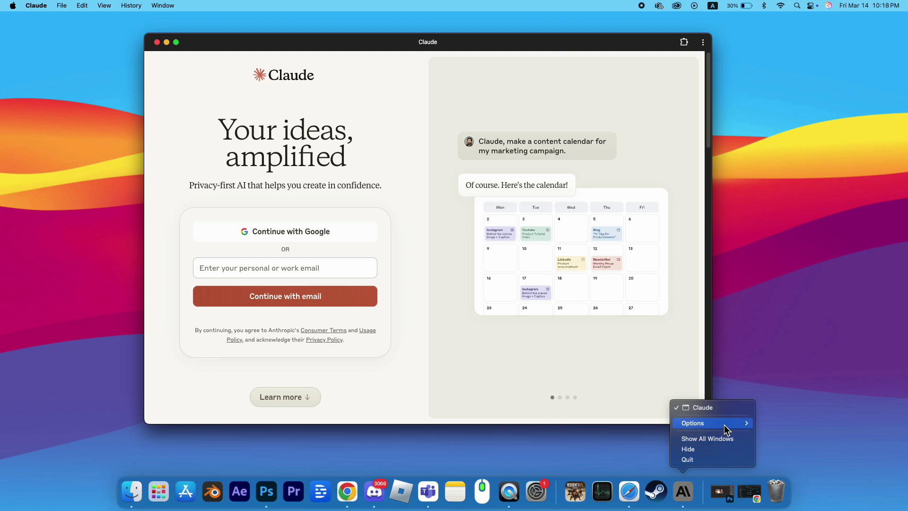
mouse_move(699, 423)
click(766, 423)
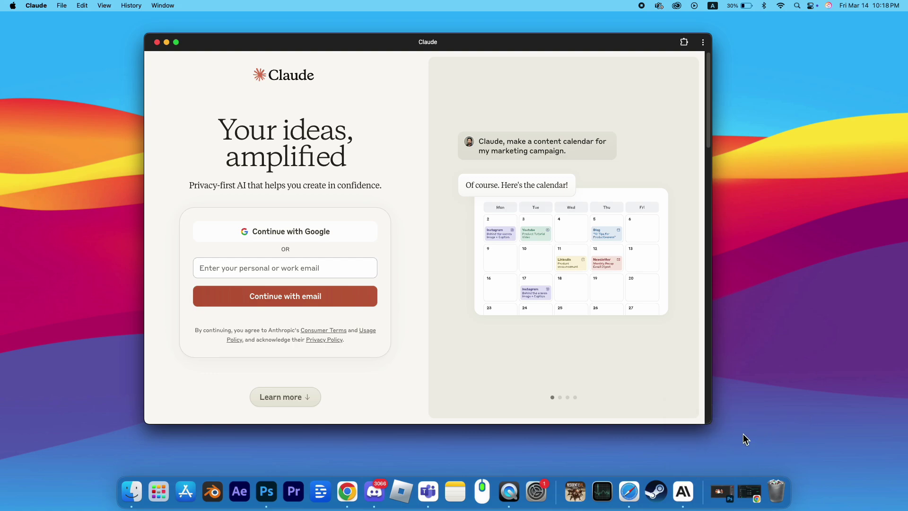